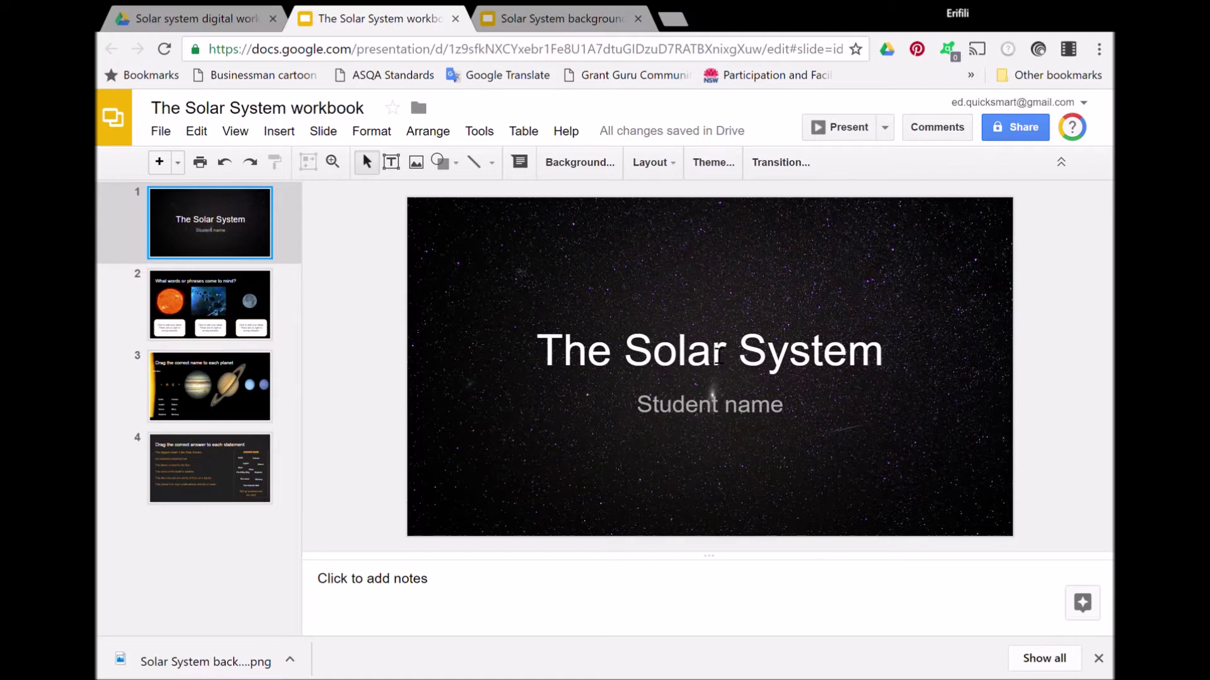
Step: Review the brainstorm slide 2 by selecting its sun and moon pictures
{"action": "left_click", "coordinate": [224, 293]}
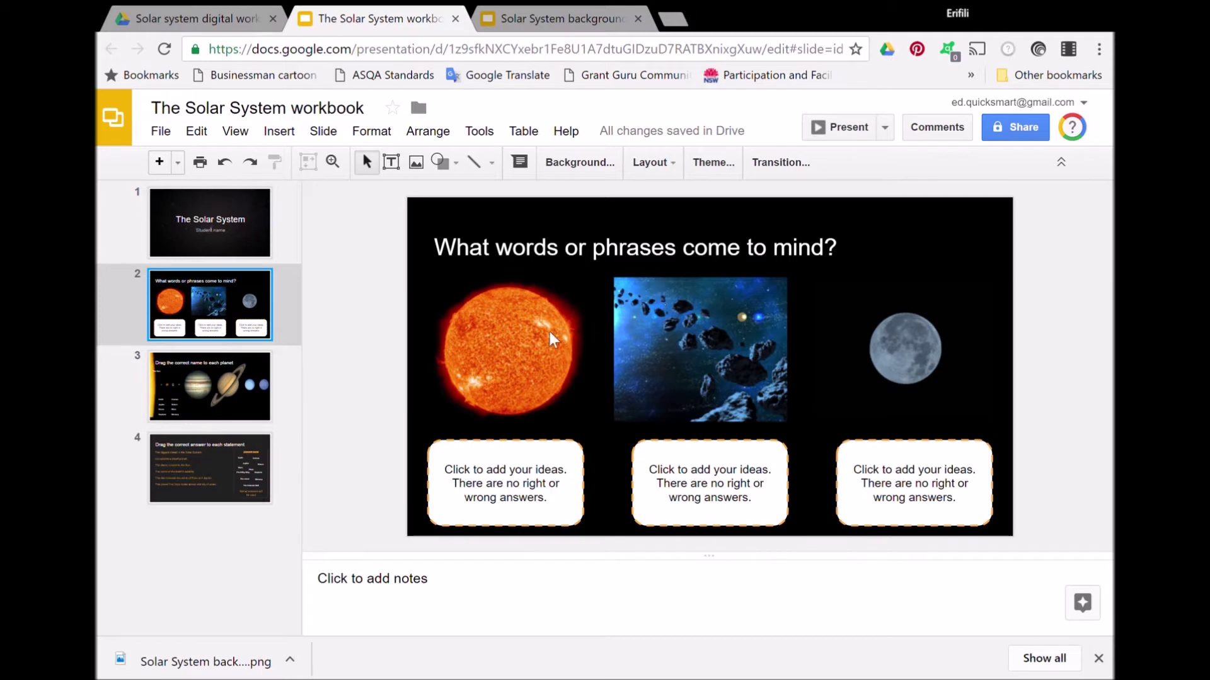
{"action": "left_click_drag", "start_coordinate": [520, 343], "coordinate": [912, 370]}
{"action": "key", "text": "Page_Up"}
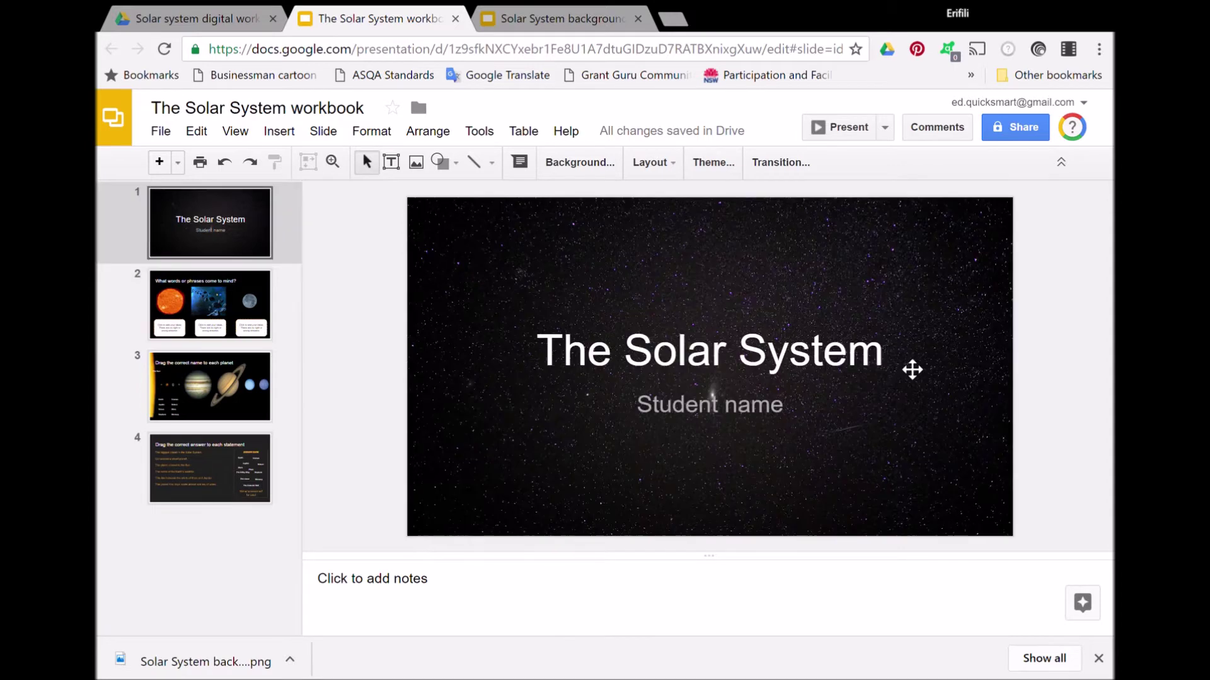
{"action": "left_click", "coordinate": [223, 297]}
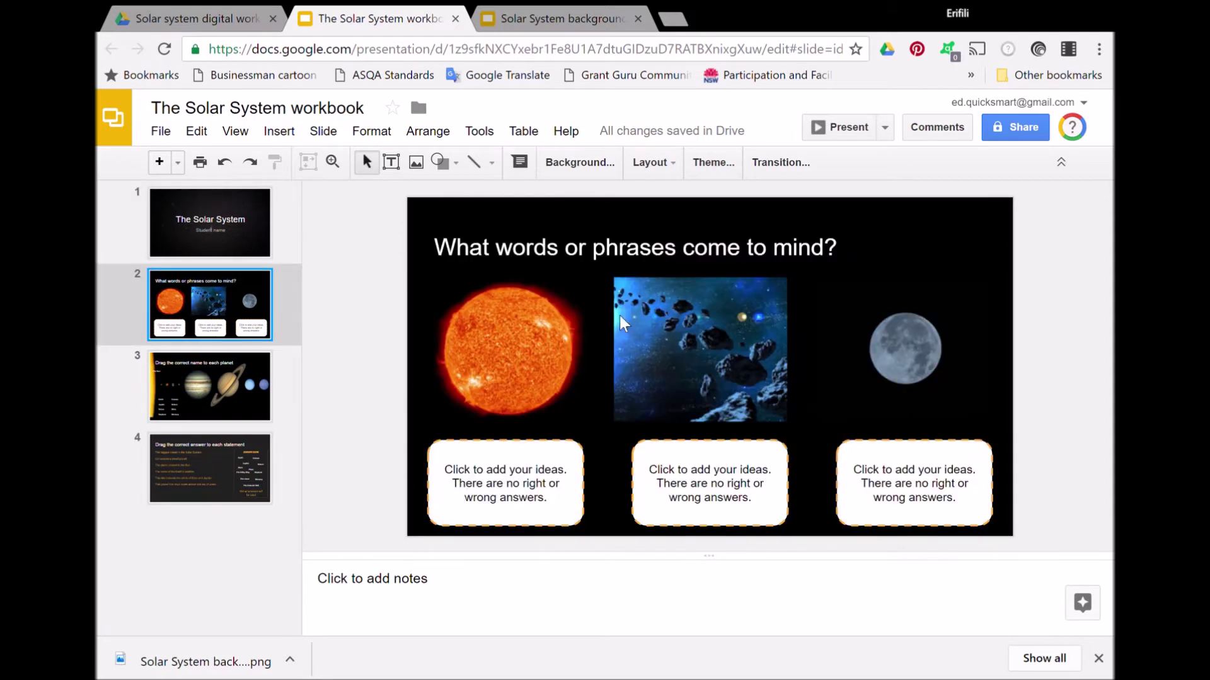
Step: Select the text in slide 2's two answer boxes, then move to planet-naming slide 3
{"action": "left_click", "coordinate": [507, 366]}
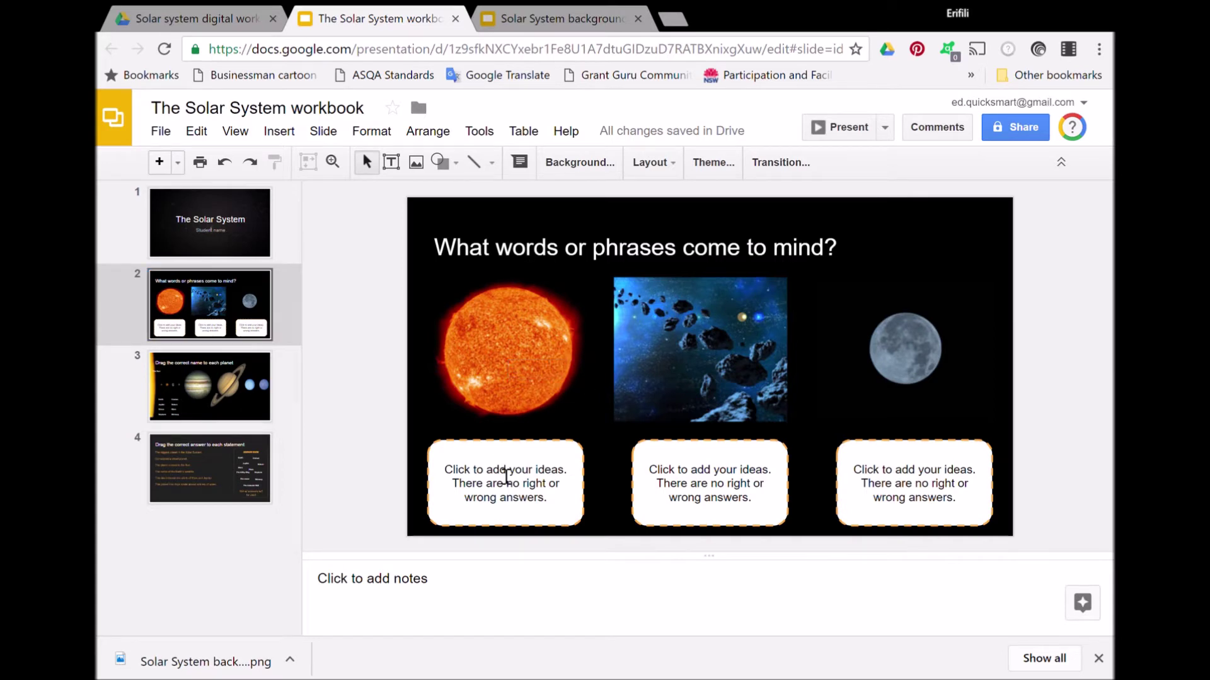
{"action": "double_click", "coordinate": [485, 483]}
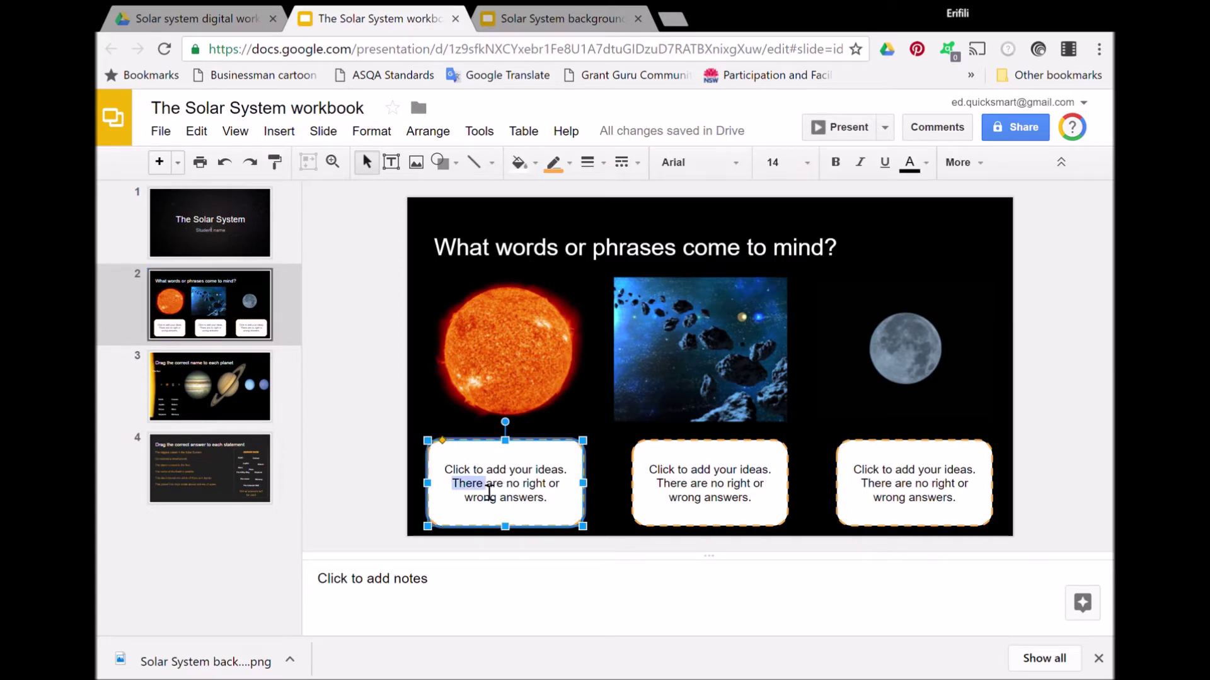
{"action": "triple_click", "coordinate": [489, 492]}
{"action": "left_click", "coordinate": [716, 487]}
{"action": "triple_click", "coordinate": [717, 487]}
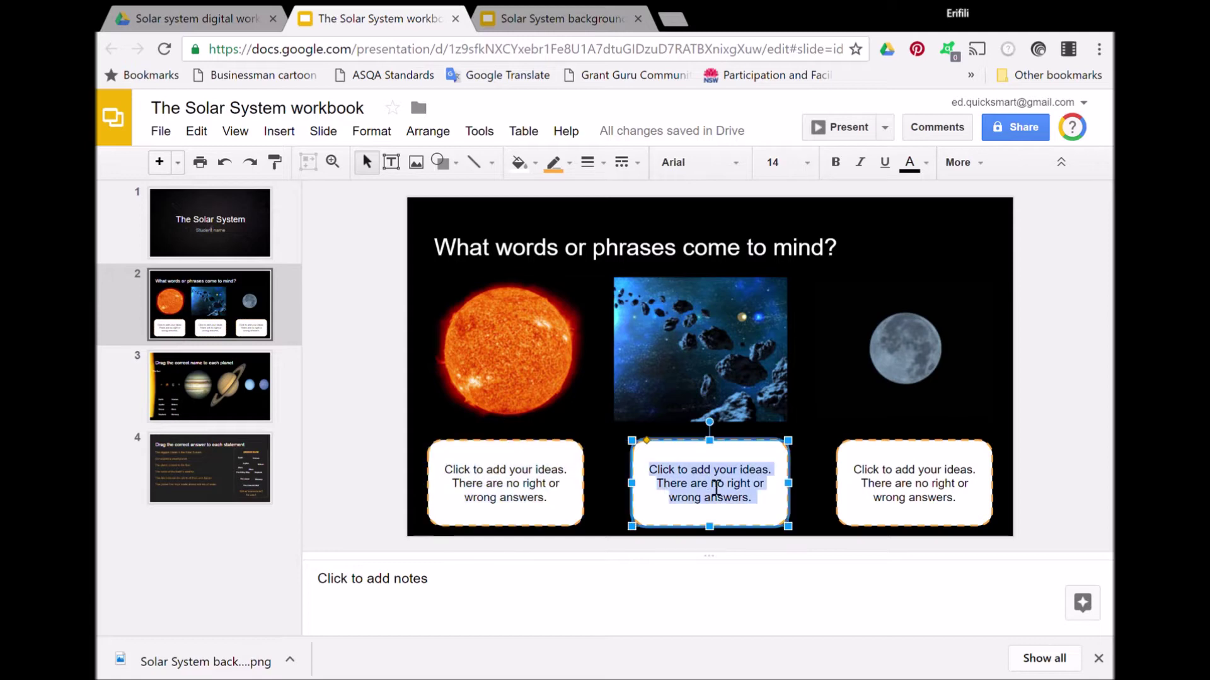
{"action": "left_click", "coordinate": [234, 384]}
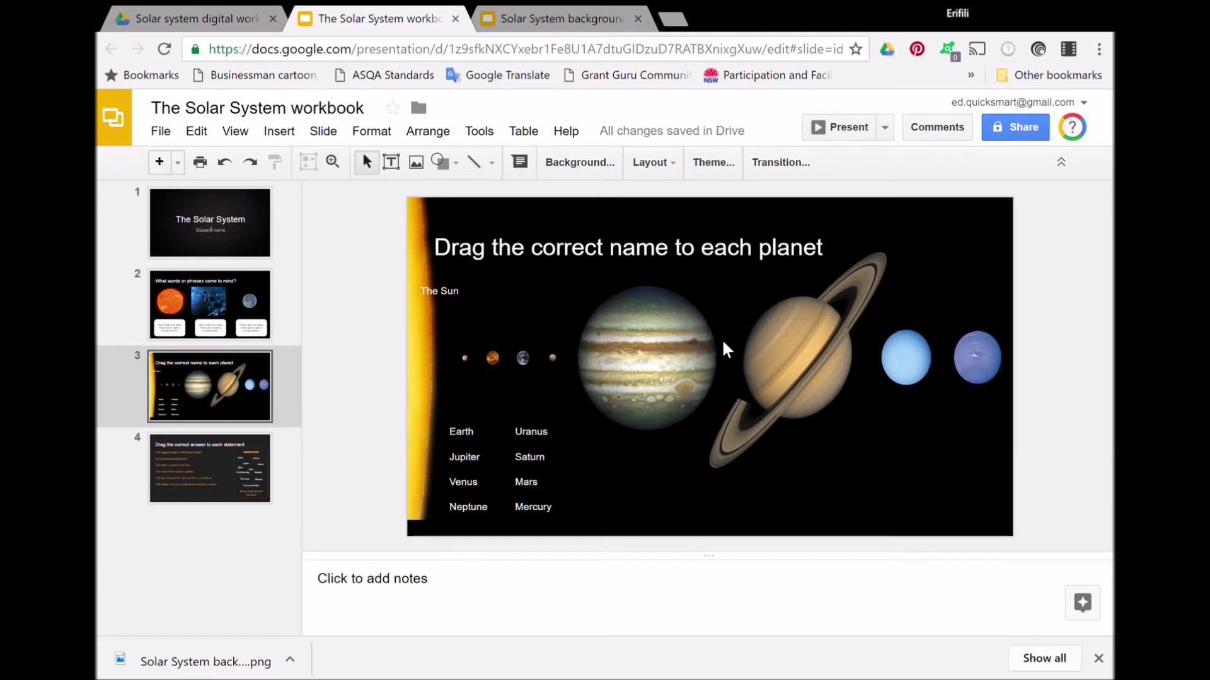
{"action": "left_click", "coordinate": [469, 432]}
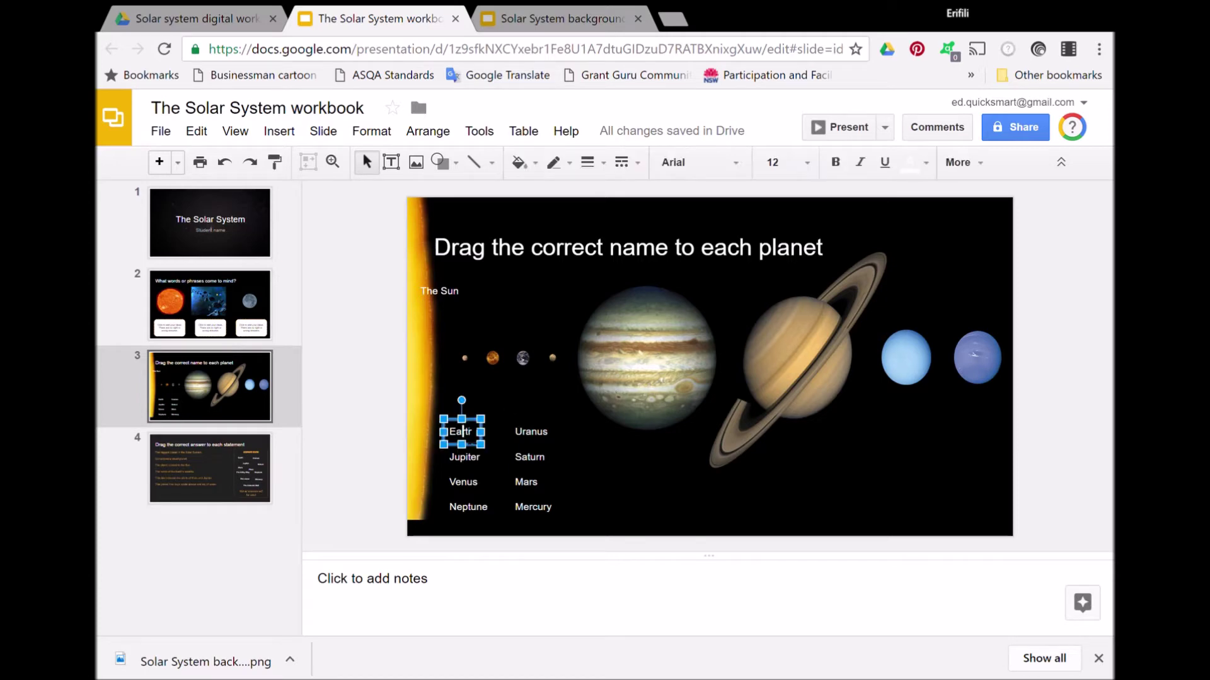
{"action": "left_click", "coordinate": [525, 432]}
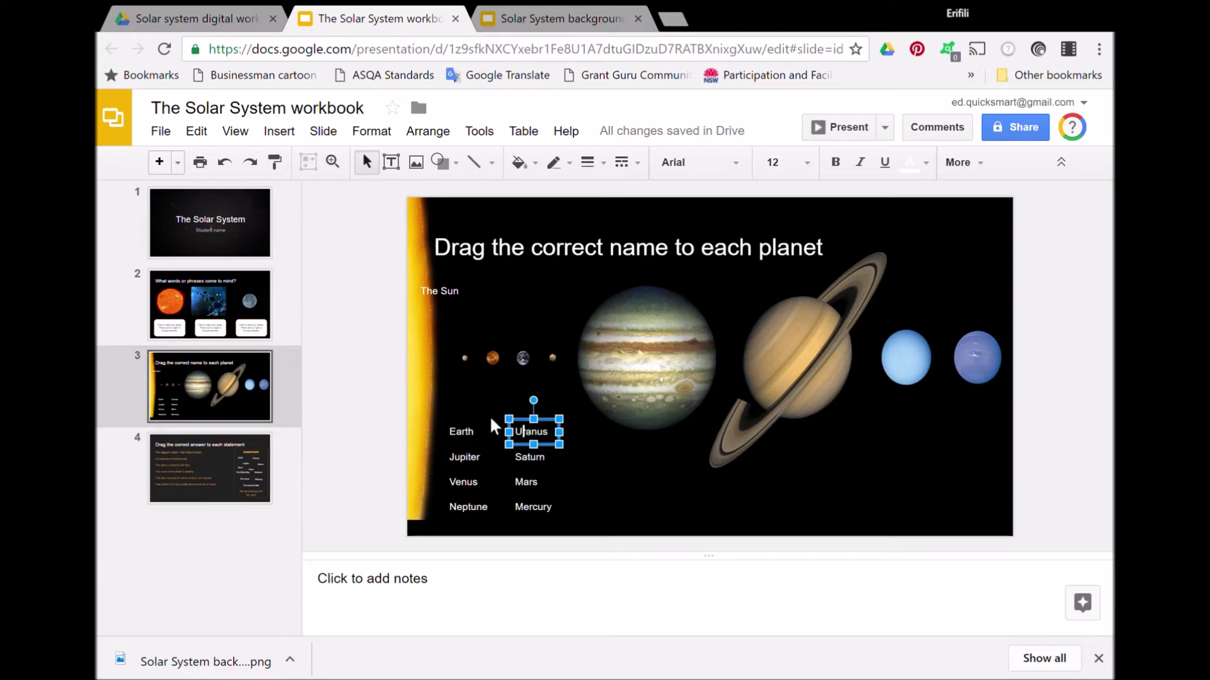
{"action": "left_click", "coordinate": [464, 432]}
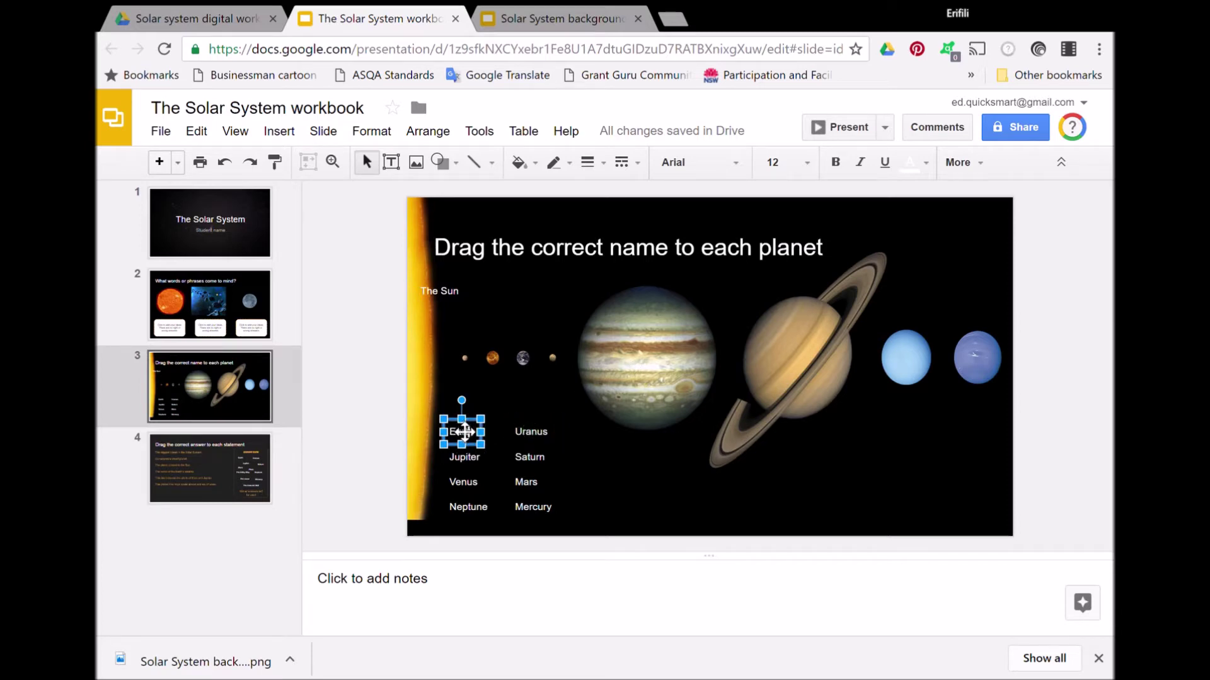
{"action": "left_click_drag", "start_coordinate": [464, 433], "coordinate": [528, 346]}
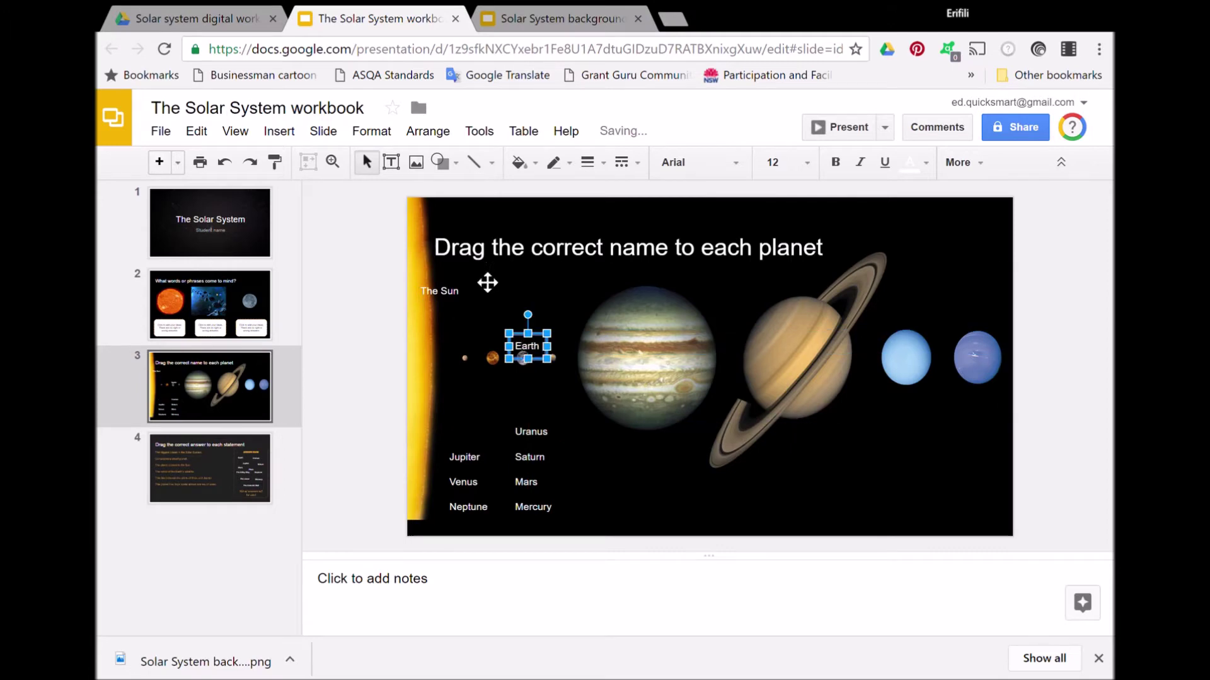
{"action": "left_click", "coordinate": [224, 163]}
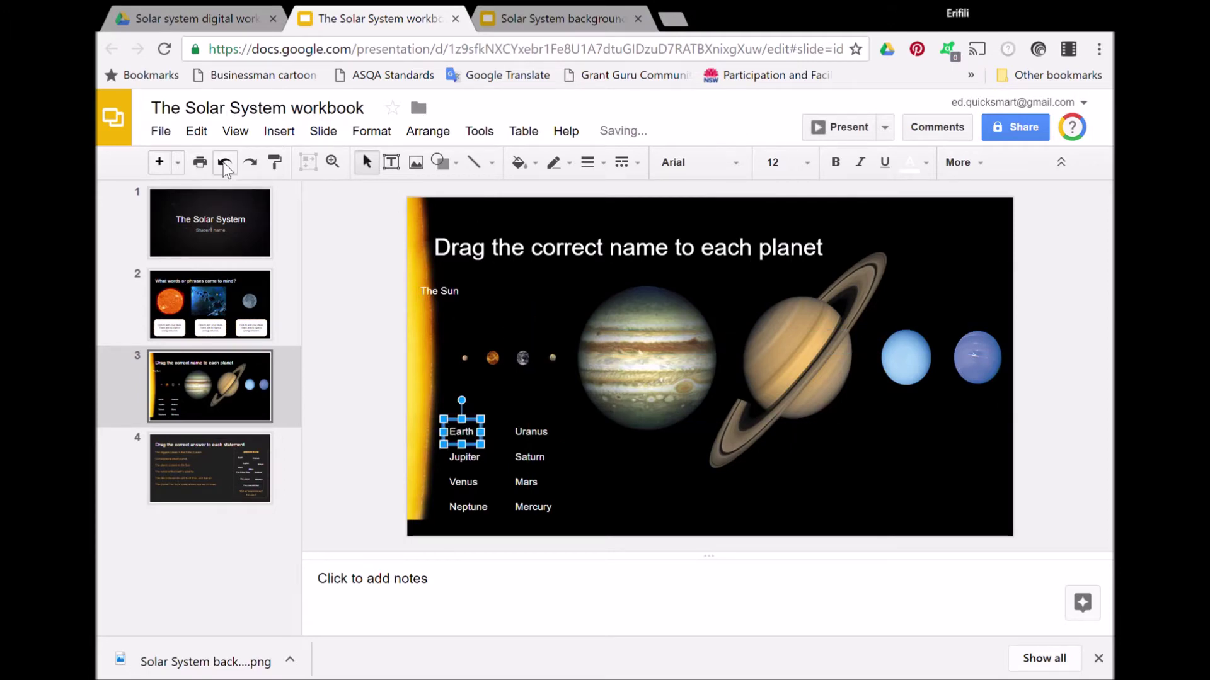
{"action": "left_click", "coordinate": [200, 458]}
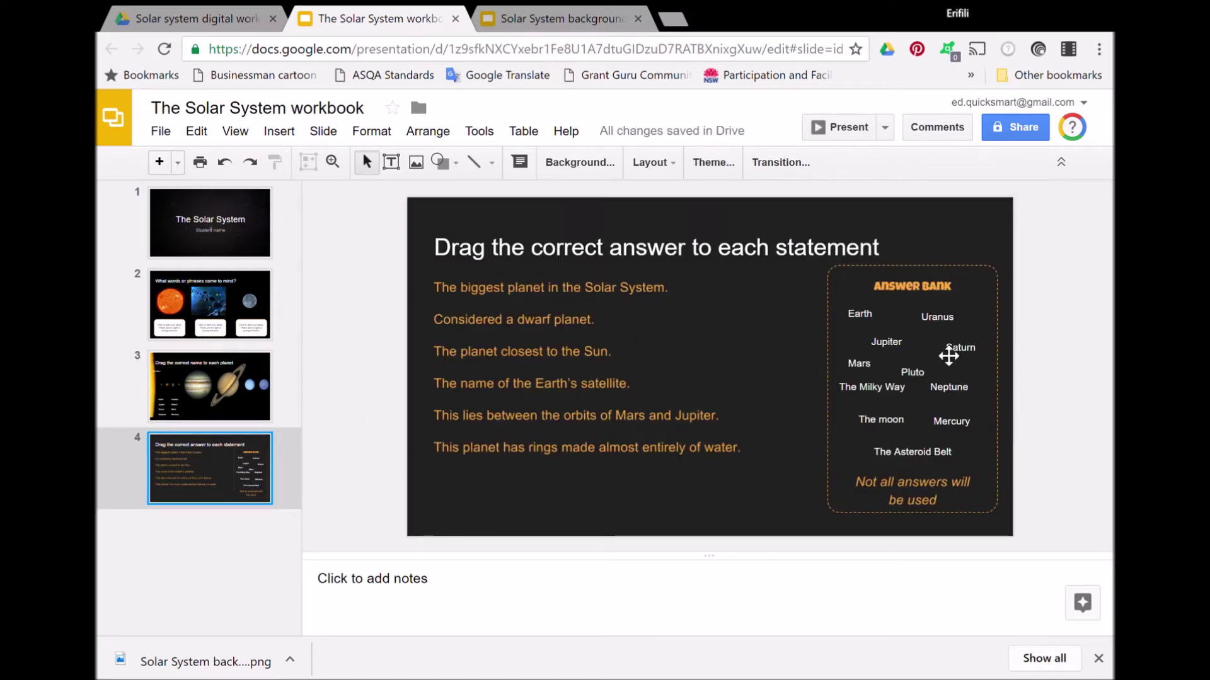
Step: On slide 4, move Jupiter beside the first statement, undo it, then go to the backgrounds deck
{"action": "left_click_drag", "start_coordinate": [596, 396], "coordinate": [709, 444]}
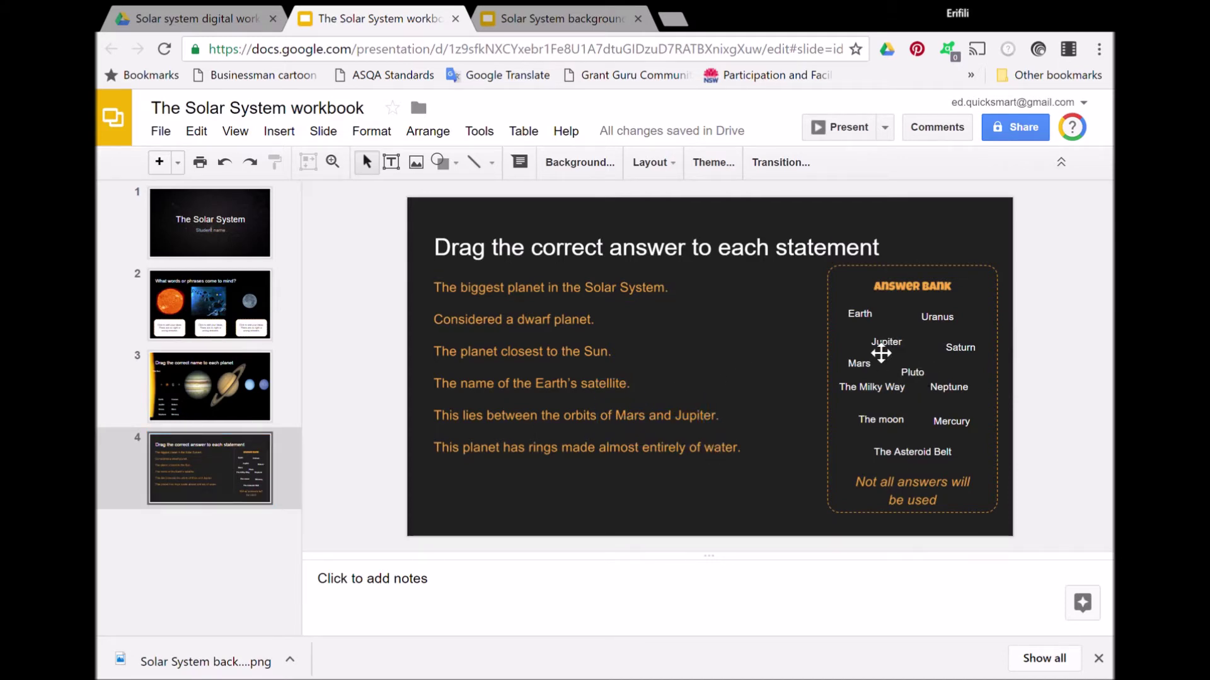
{"action": "left_click", "coordinate": [885, 343]}
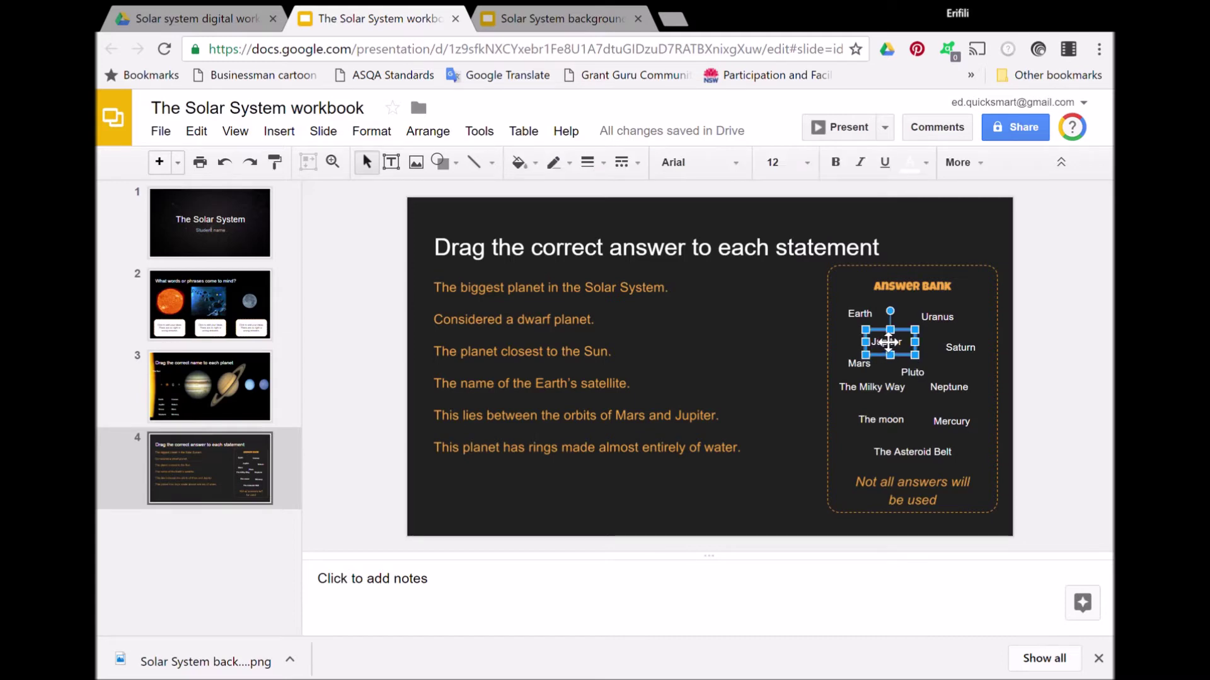
{"action": "left_click_drag", "start_coordinate": [888, 342], "coordinate": [702, 286]}
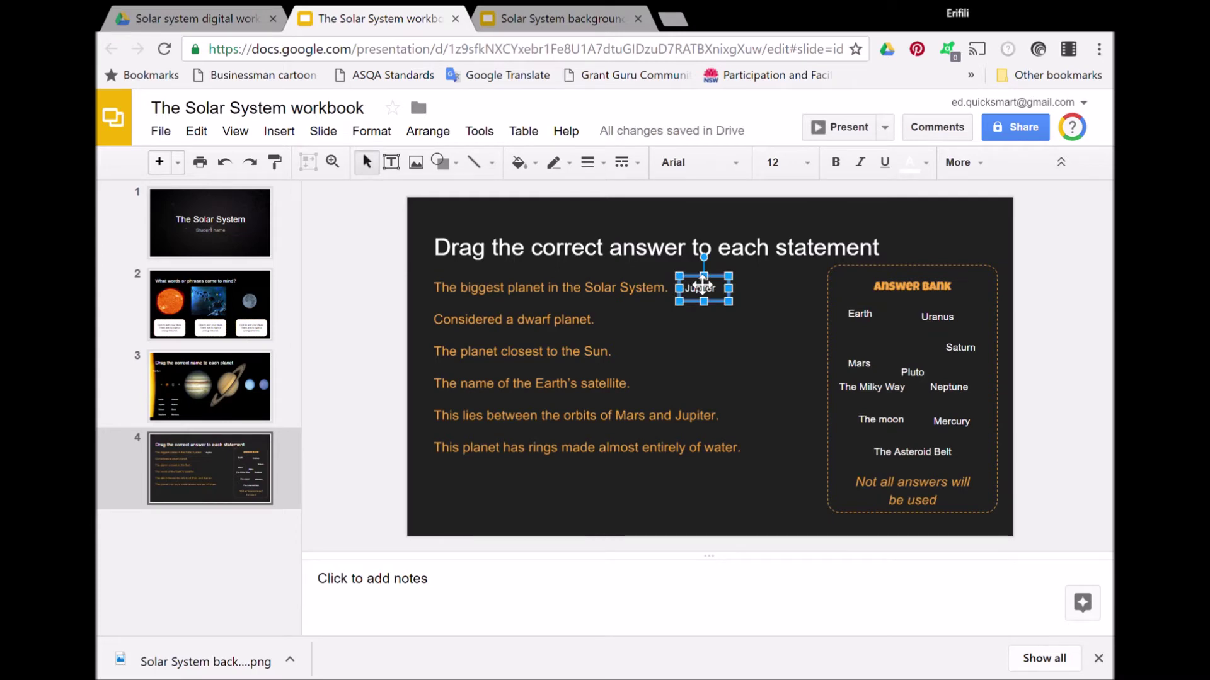
{"action": "left_click", "coordinate": [215, 164]}
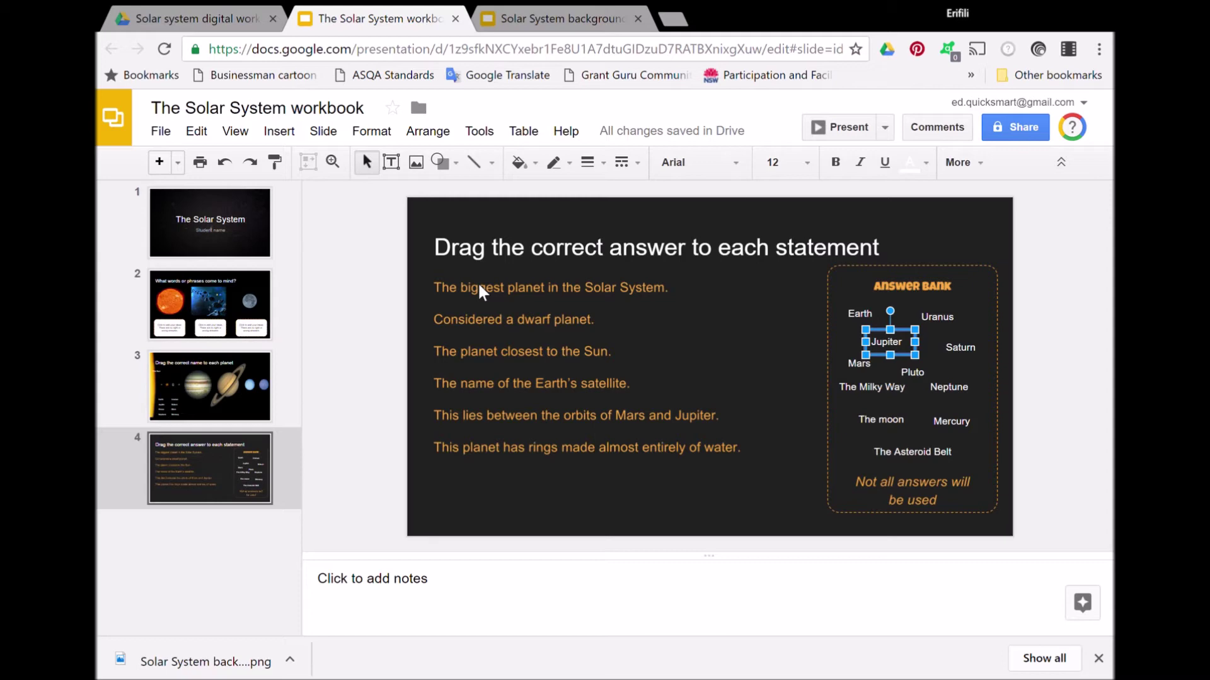
{"action": "left_click", "coordinate": [516, 18]}
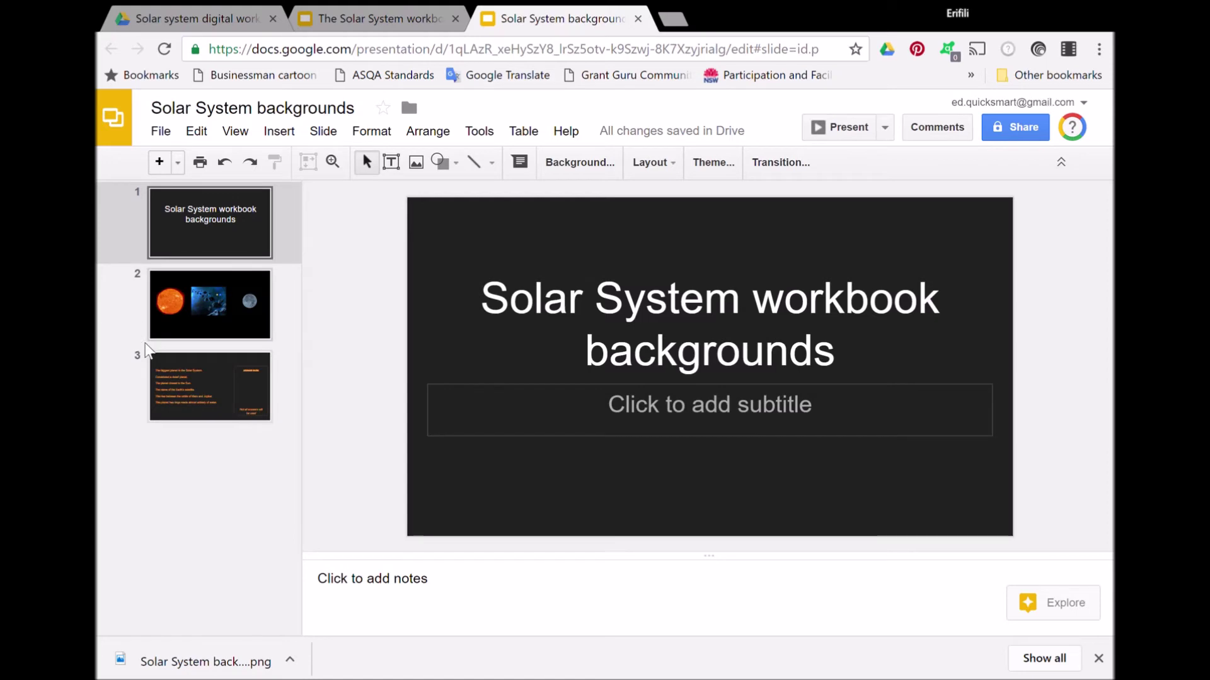
Step: Download slide 3 of Solar System backgrounds, statements with an empty Answer Bank, as a PNG image
{"action": "left_click", "coordinate": [186, 382]}
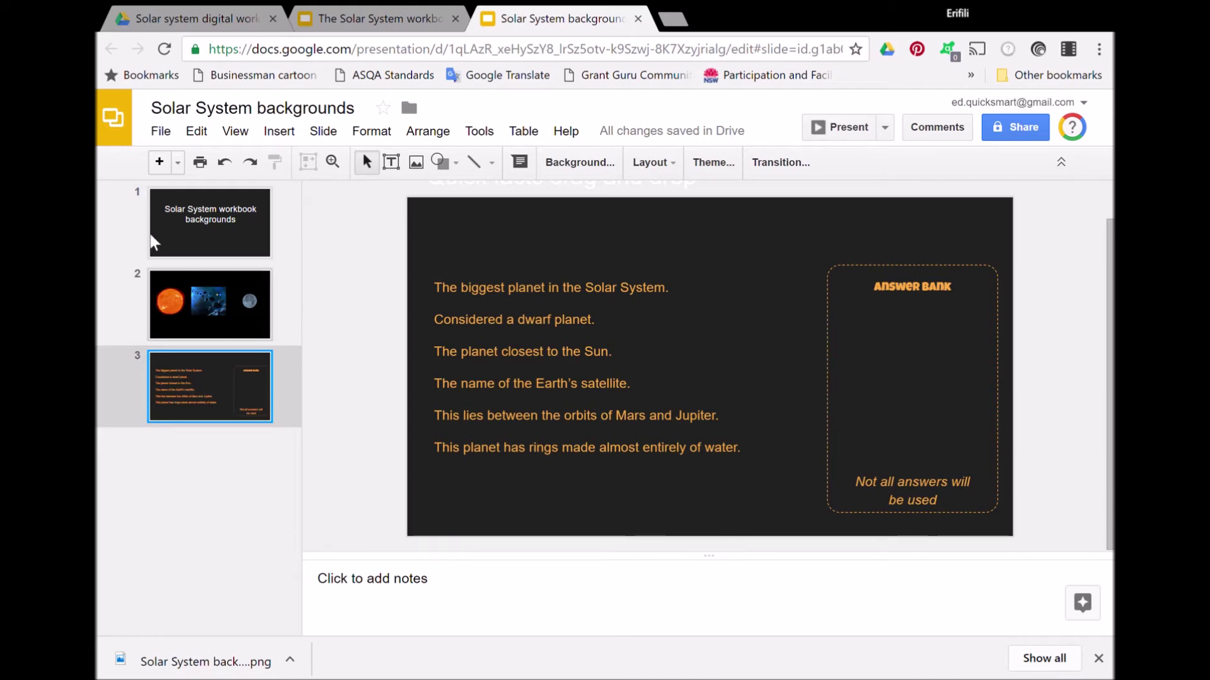
{"action": "left_click", "coordinate": [163, 131]}
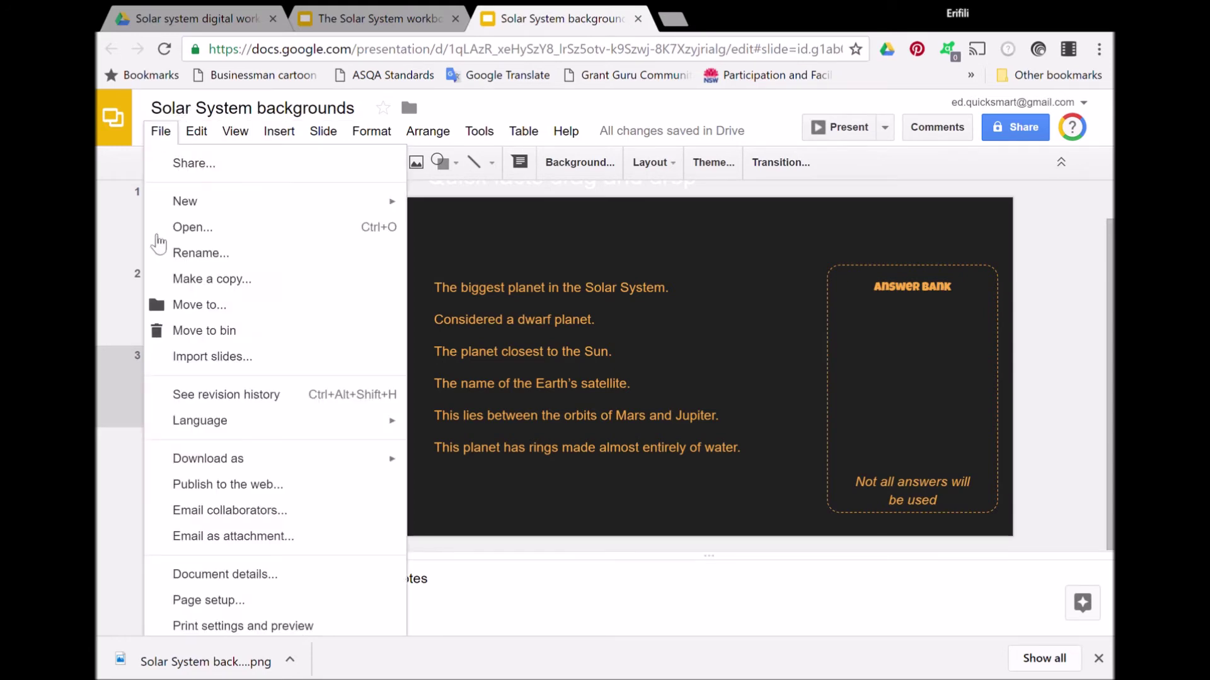
{"action": "mouse_move", "coordinate": [253, 463]}
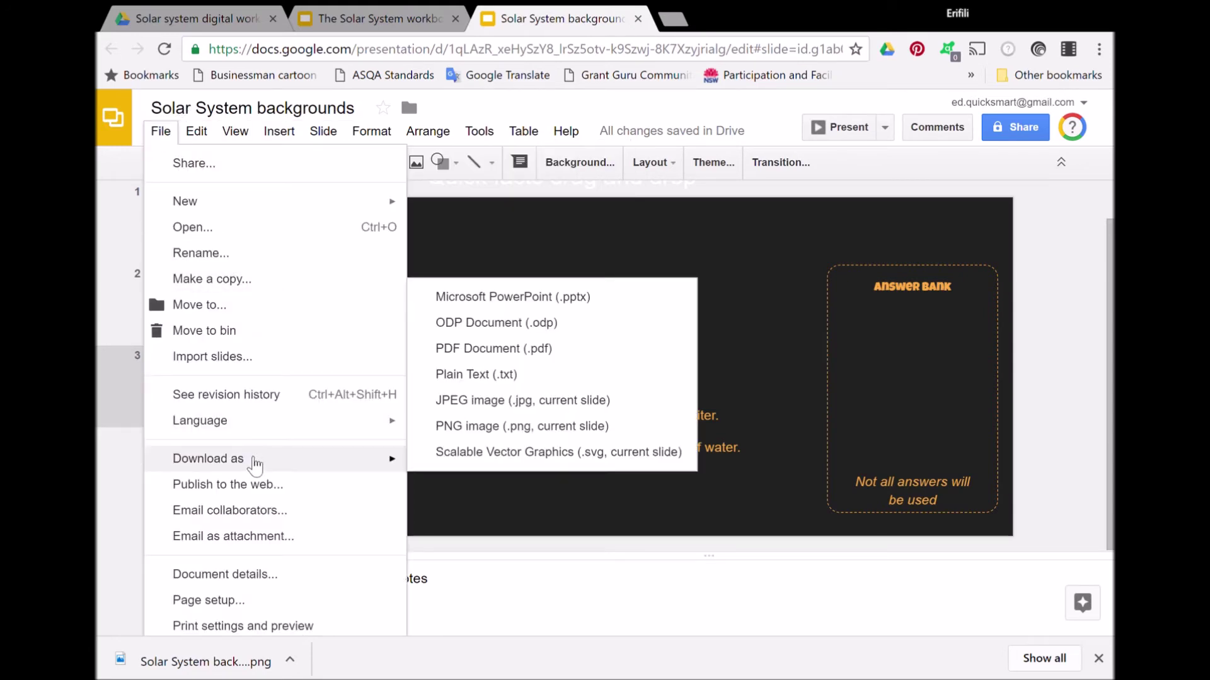
{"action": "left_click", "coordinate": [493, 428]}
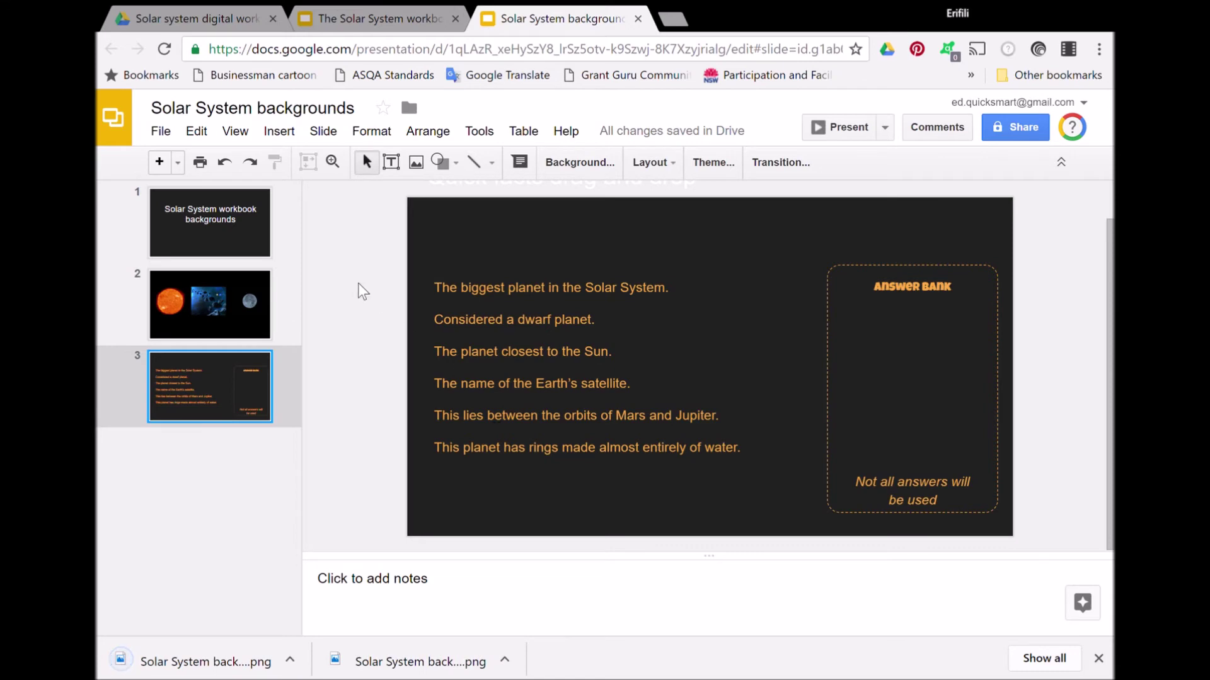
Step: Add slide 5 to the workbook with the downloaded statements PNG as its background
{"action": "left_click", "coordinate": [357, 6]}
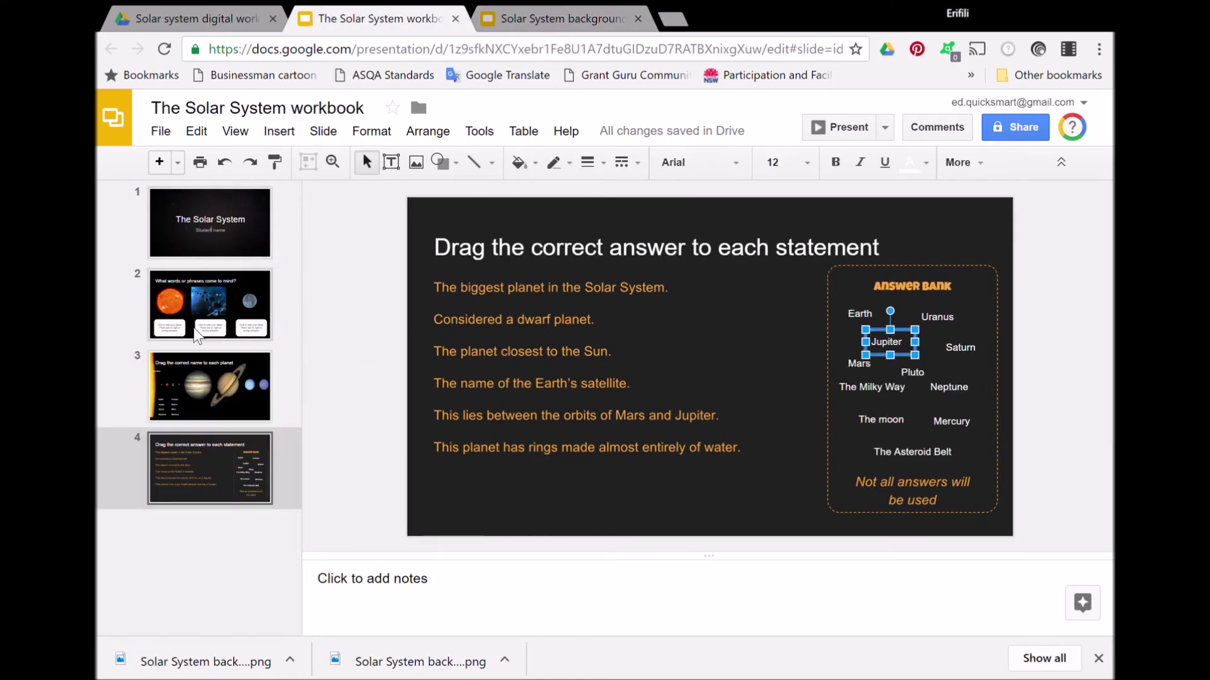
{"action": "left_click", "coordinate": [158, 165]}
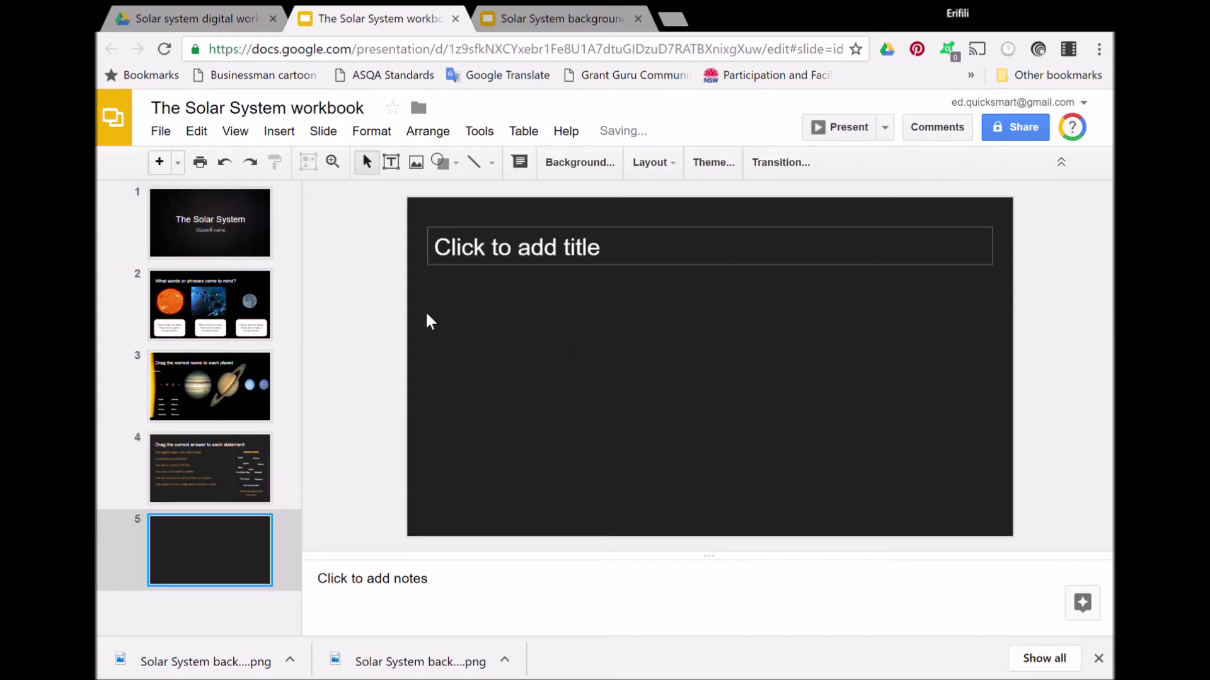
{"action": "right_click", "coordinate": [568, 381]}
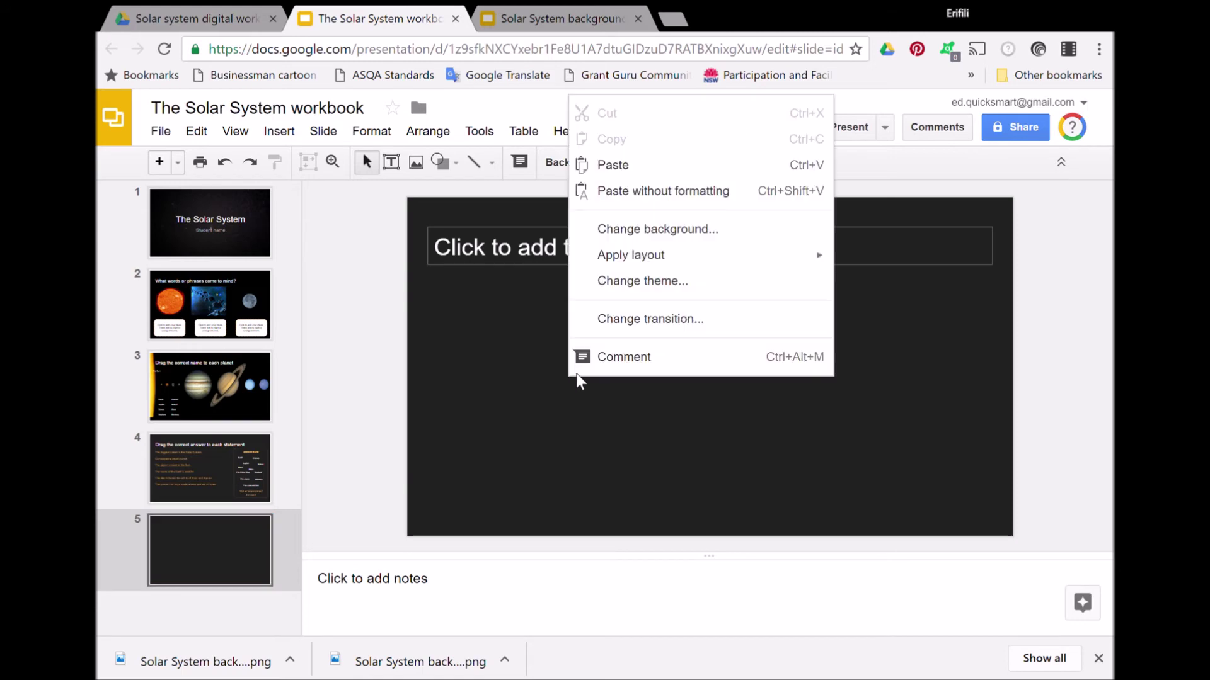
{"action": "left_click", "coordinate": [709, 229]}
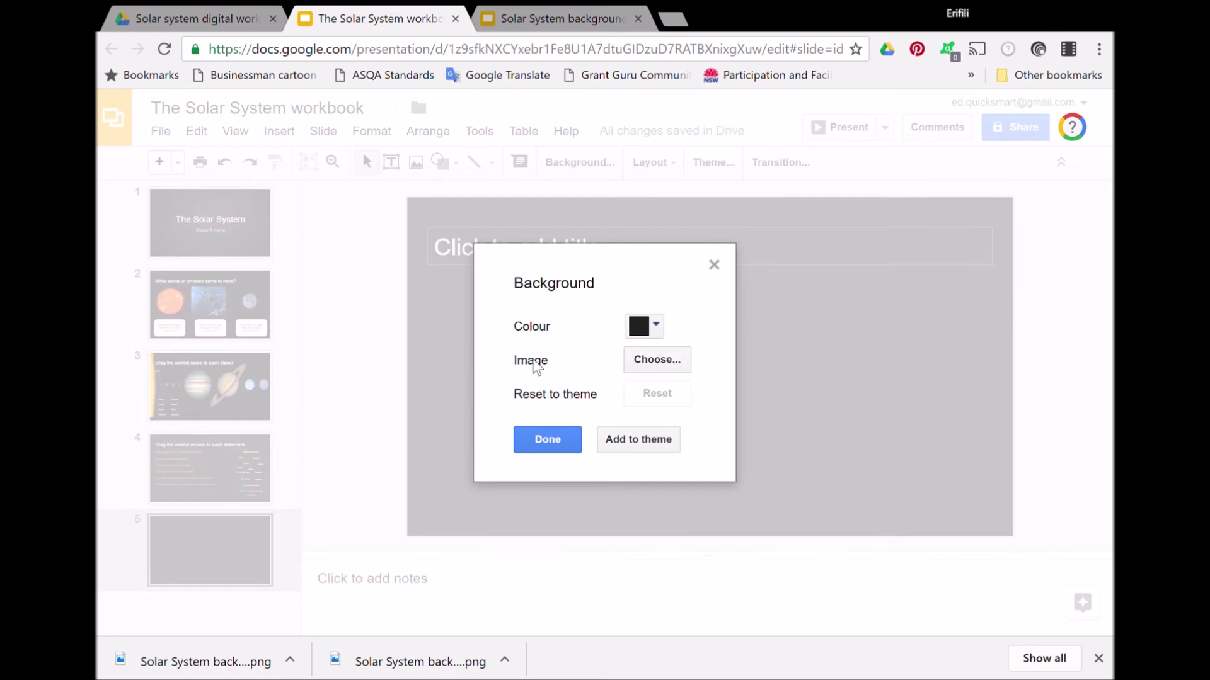
{"action": "left_click", "coordinate": [649, 365]}
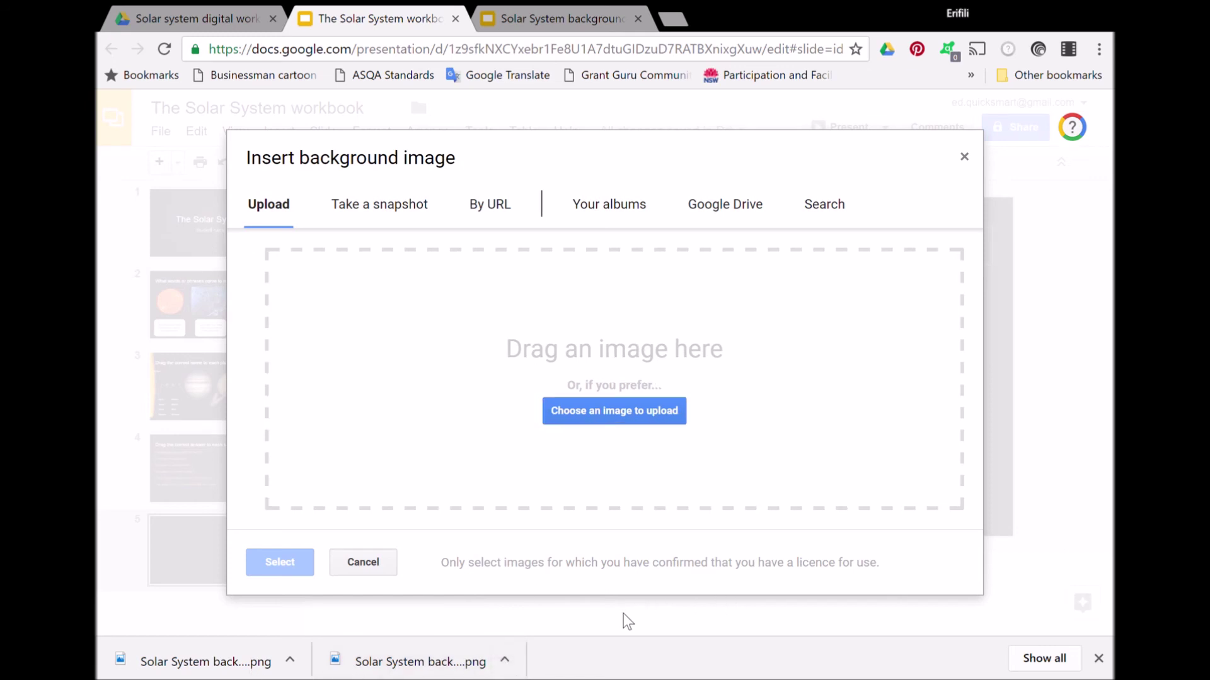
{"action": "left_click_drag", "start_coordinate": [624, 615], "coordinate": [633, 388]}
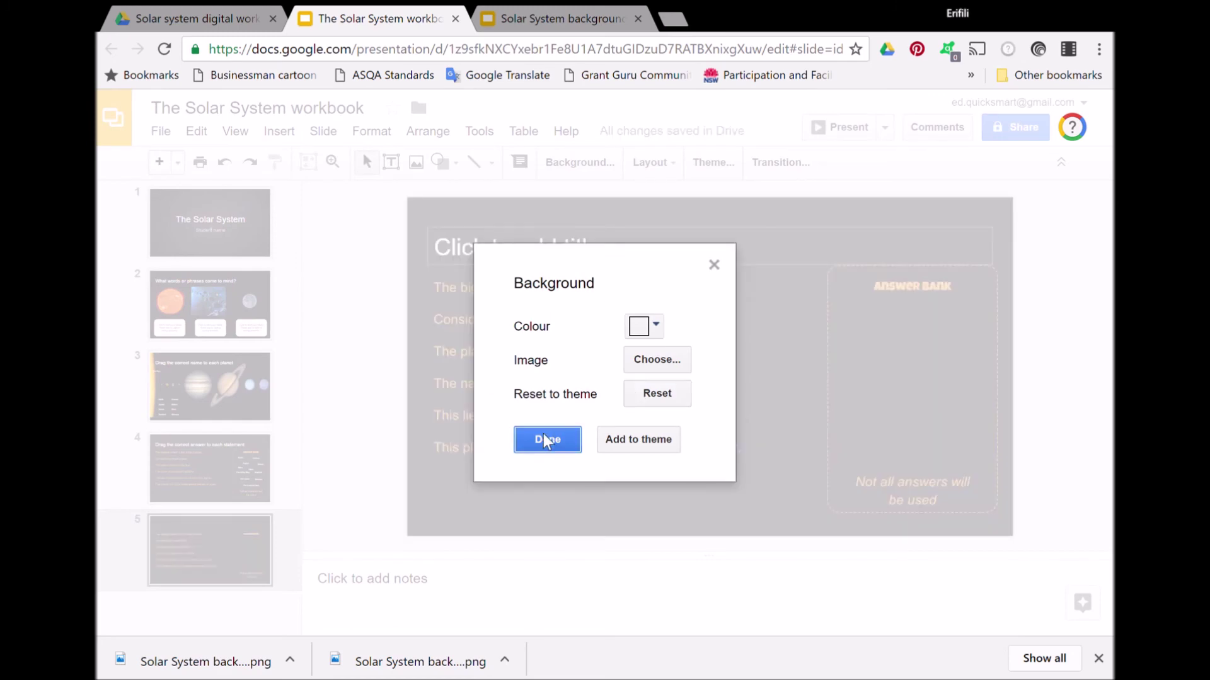
{"action": "left_click", "coordinate": [543, 434]}
{"action": "left_click_drag", "start_coordinate": [551, 408], "coordinate": [677, 417]}
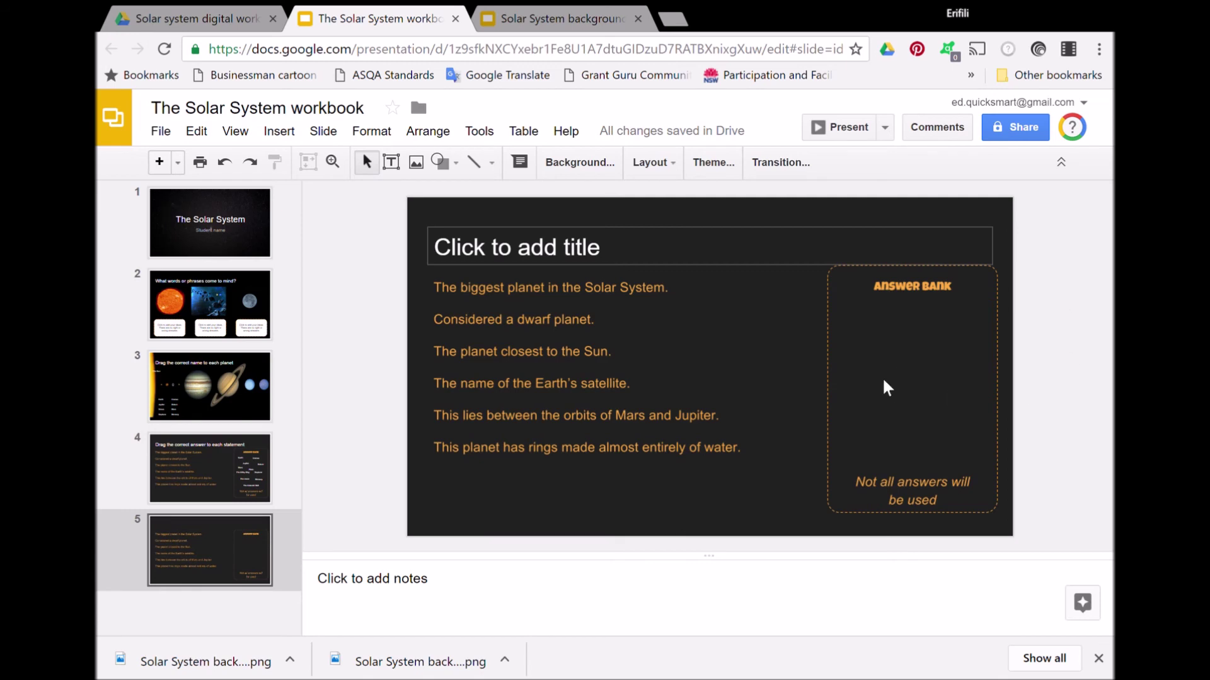